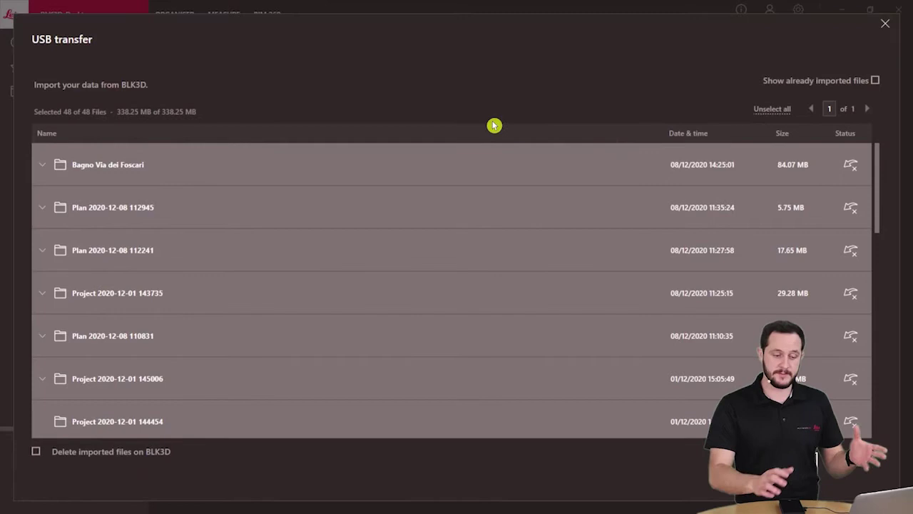
Sort the BLK3D files by date and time and select the ten 3D images 080346 through 090734
{"action": "left_click", "coordinate": [712, 138]}
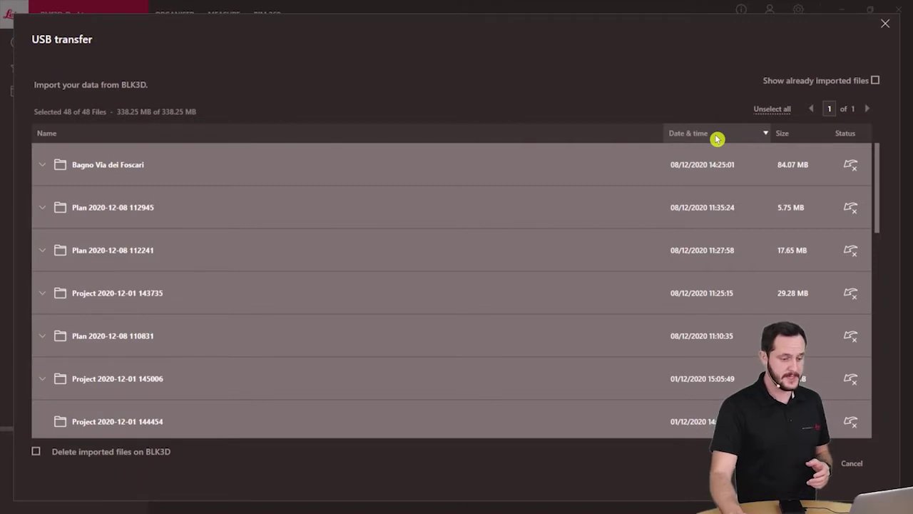
{"action": "left_click", "coordinate": [595, 184]}
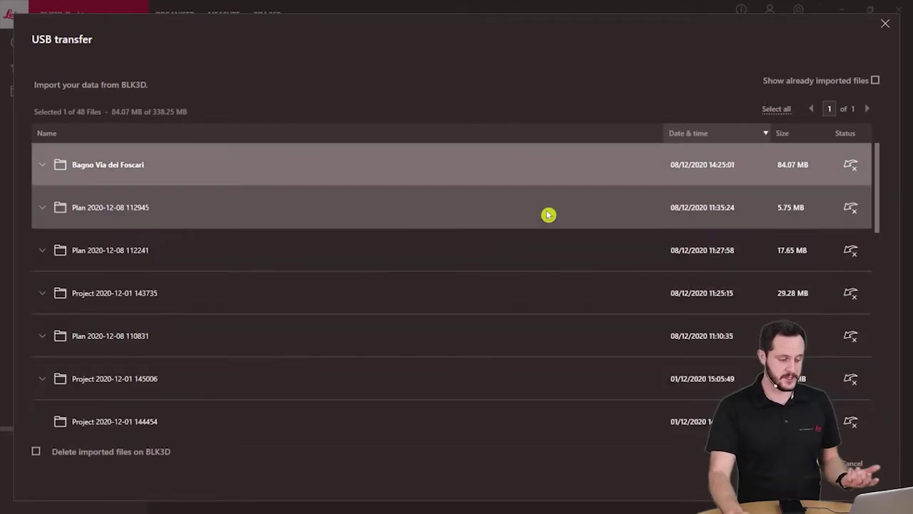
{"action": "scroll", "coordinate": [288, 397], "scroll_direction": "down", "scroll_amount": 1}
{"action": "scroll", "coordinate": [353, 291], "scroll_direction": "down", "scroll_amount": 1}
{"action": "scroll", "coordinate": [343, 299], "scroll_direction": "down", "scroll_amount": 1}
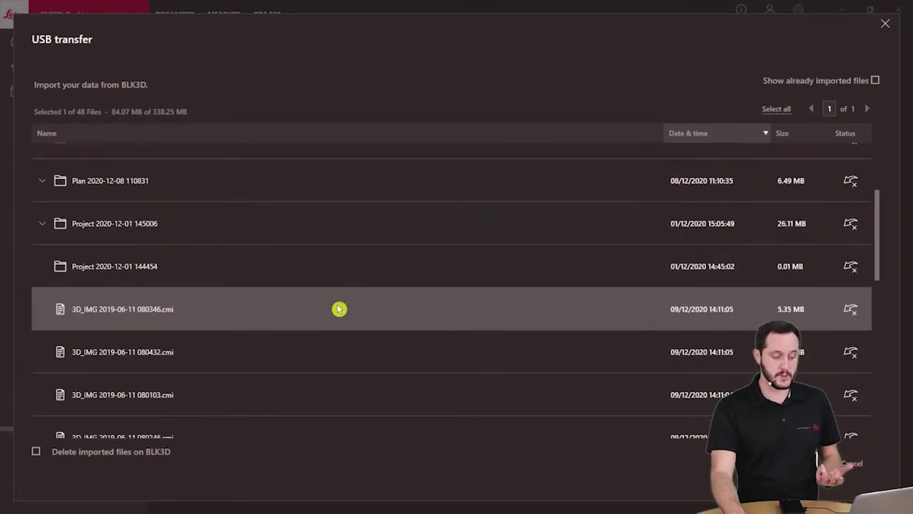
{"action": "left_click", "coordinate": [287, 319]}
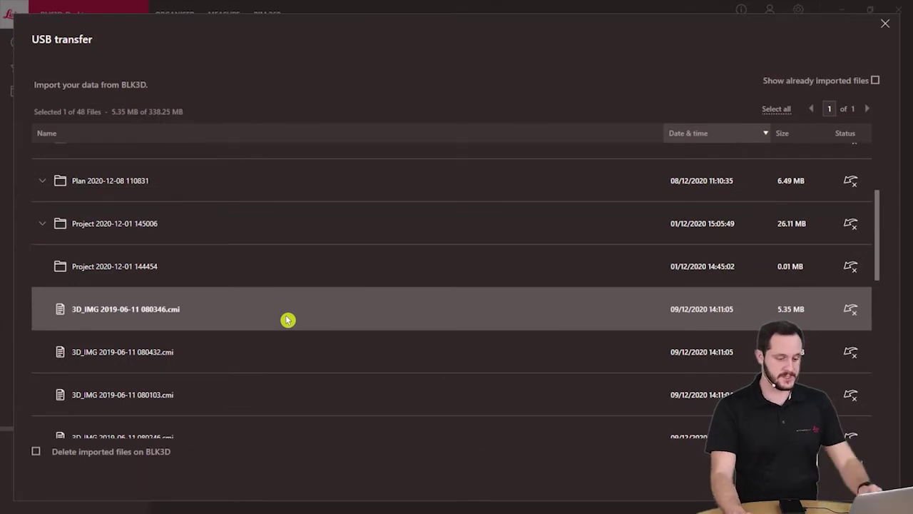
{"action": "scroll", "coordinate": [342, 317], "scroll_direction": "down", "scroll_amount": 2}
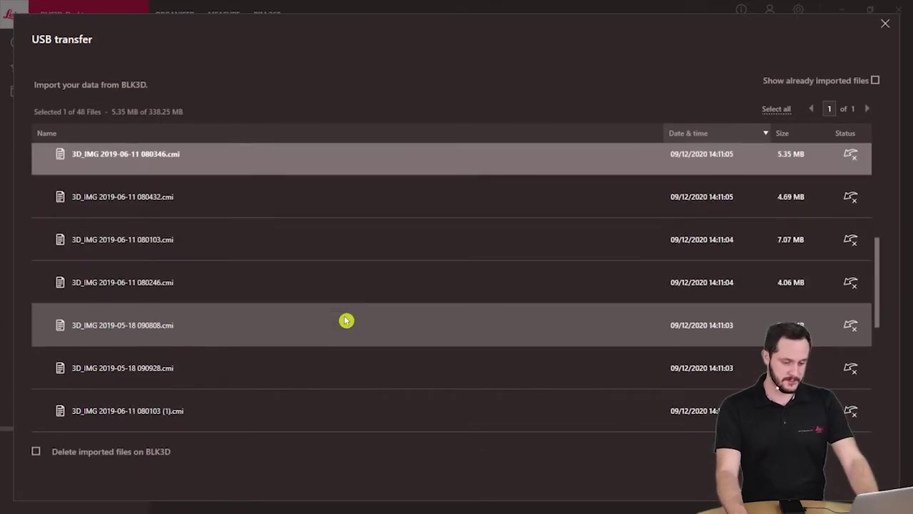
{"action": "scroll", "coordinate": [345, 321], "scroll_direction": "down", "scroll_amount": 2}
{"action": "scroll", "coordinate": [347, 321], "scroll_direction": "down", "scroll_amount": 1}
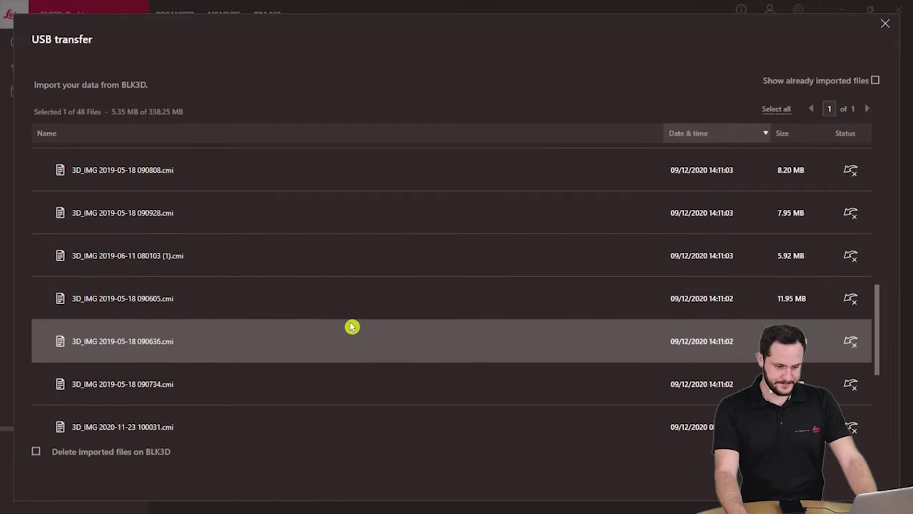
{"action": "left_click", "coordinate": [394, 325], "text": "shift"}
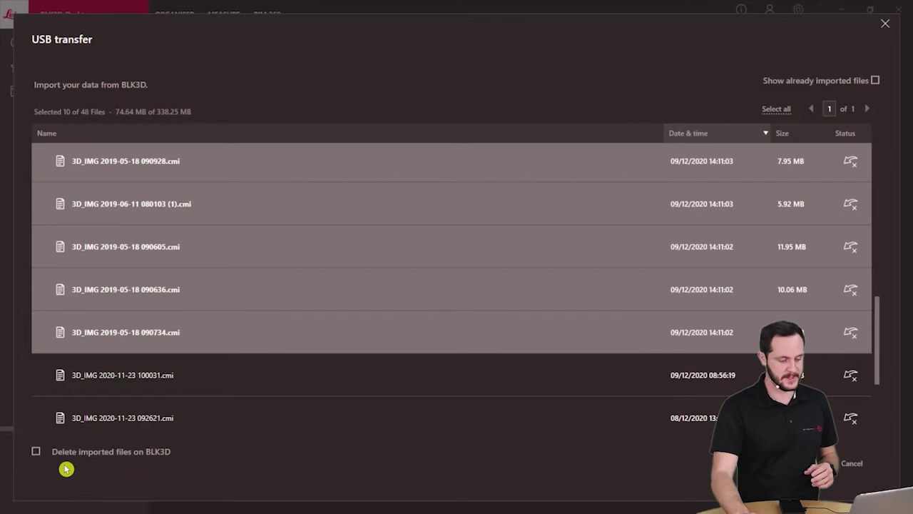
Turn on deleting imported files from the BLK3D
{"action": "left_click", "coordinate": [35, 451]}
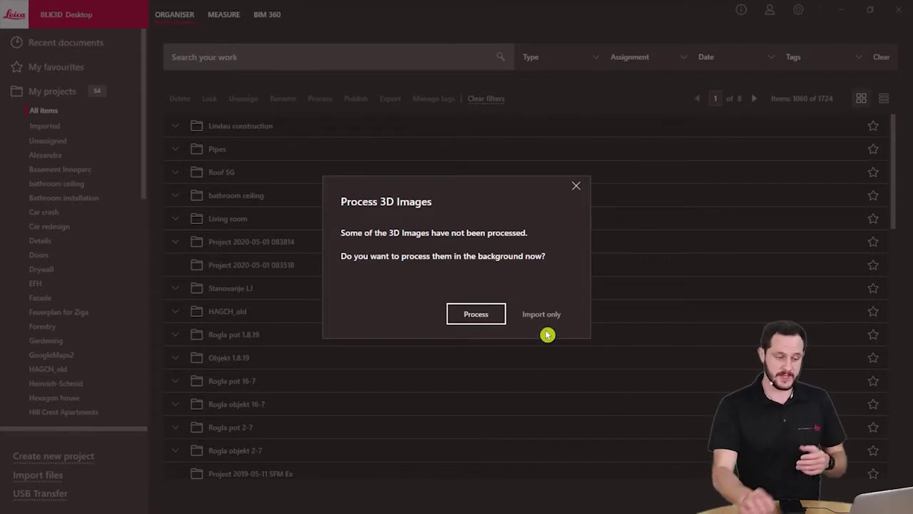
Answer the Process 3D Images prompt so the ten-image download starts
{"action": "left_click", "coordinate": [472, 319]}
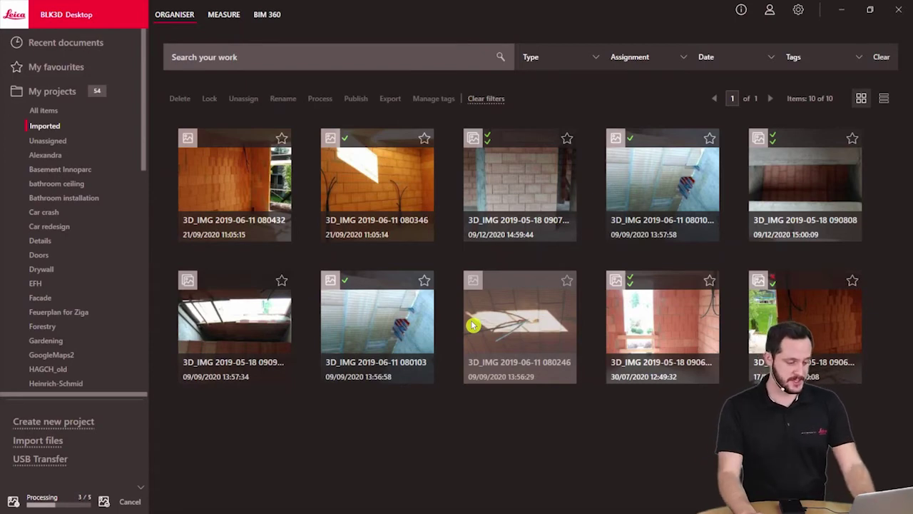
Create a new project named 'Construction site Windau'
{"action": "left_click", "coordinate": [29, 425]}
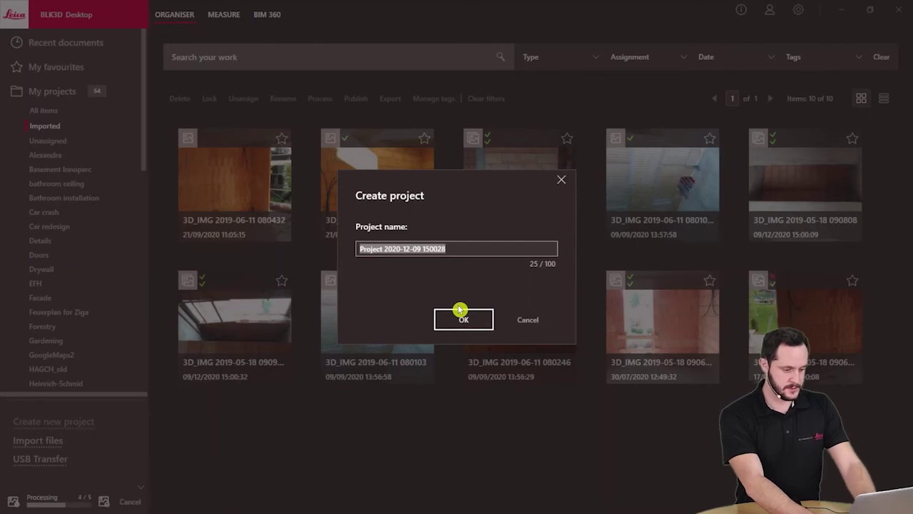
{"action": "type", "text": "co"}
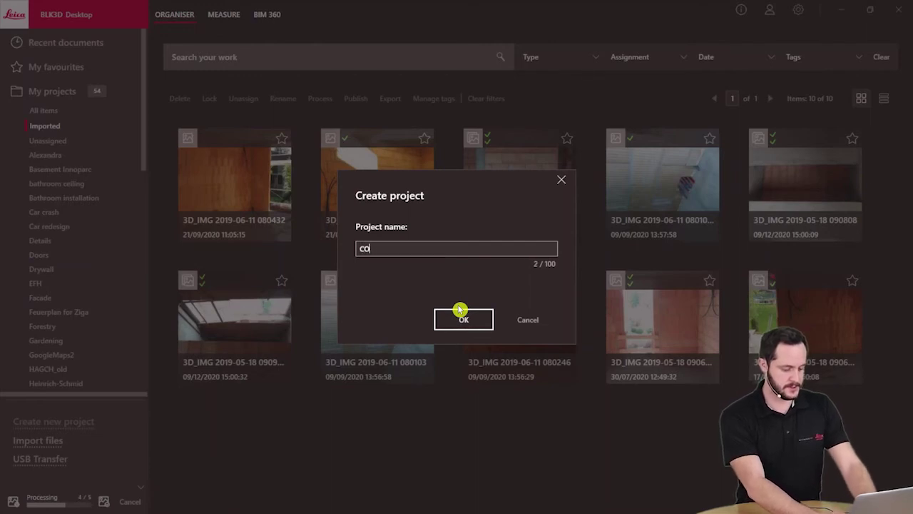
{"action": "type", "text": "nstruction"}
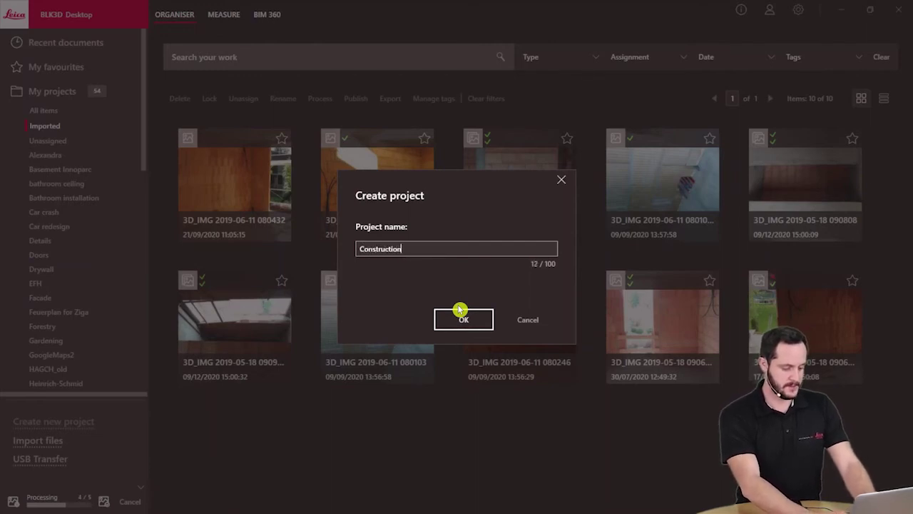
{"action": "type", "text": " site Windau"}
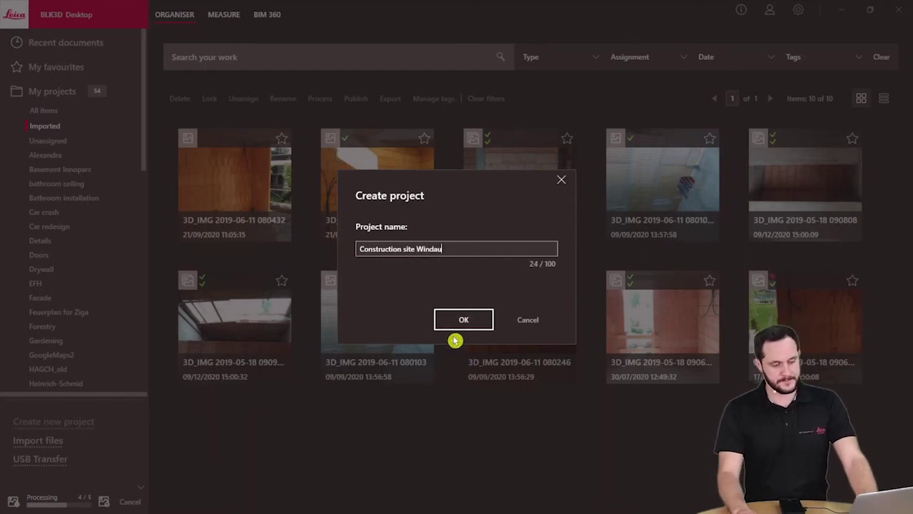
{"action": "left_click", "coordinate": [464, 320]}
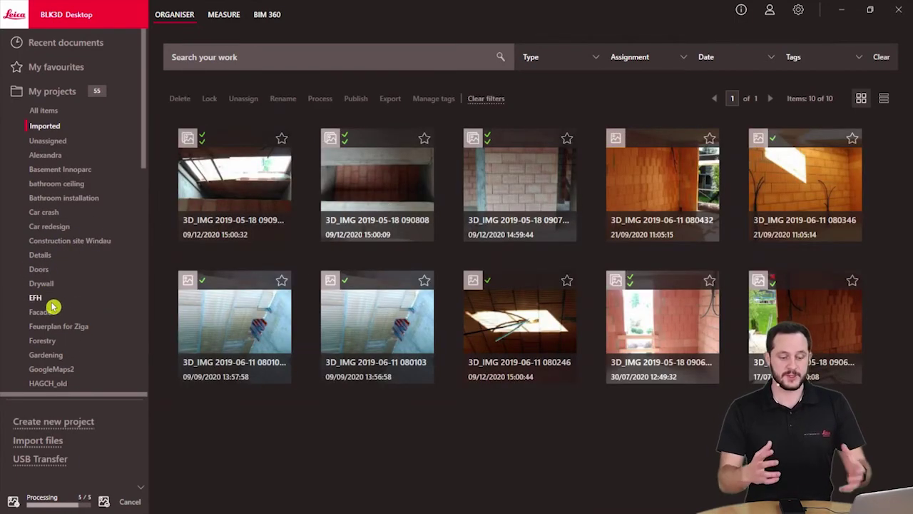
Drag all ten imported 3D images onto 'Construction site Windau' and accept the queued-files warning
{"action": "left_click", "coordinate": [277, 206]}
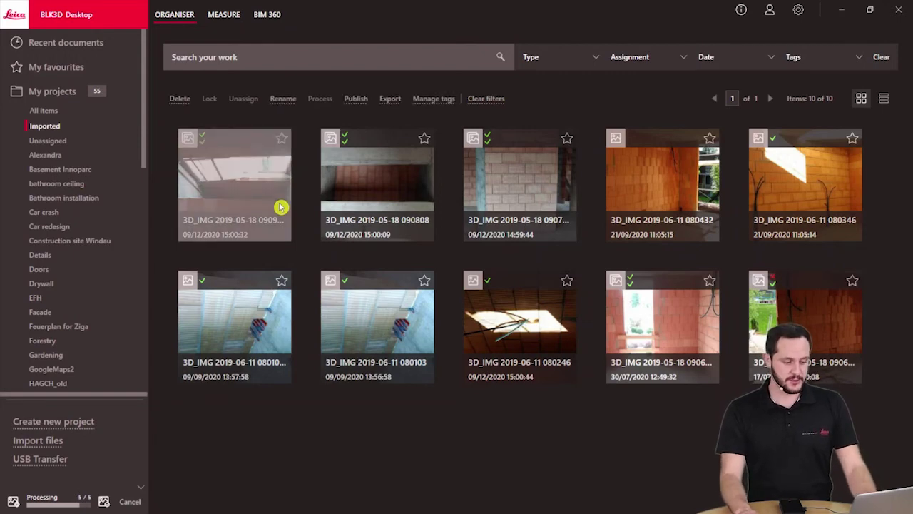
{"action": "left_click", "coordinate": [792, 313], "text": "shift"}
{"action": "left_click_drag", "start_coordinate": [268, 204], "coordinate": [91, 244]}
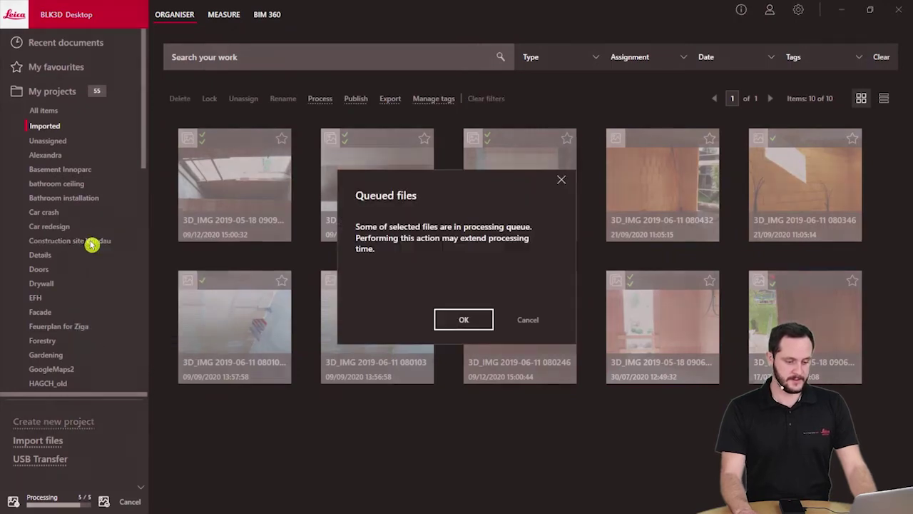
{"action": "left_click", "coordinate": [468, 321]}
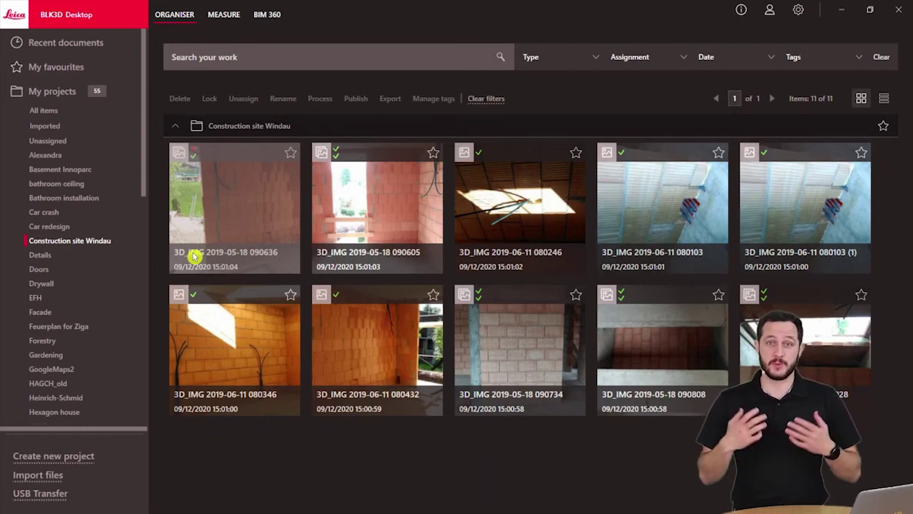
{"action": "left_click", "coordinate": [230, 55]}
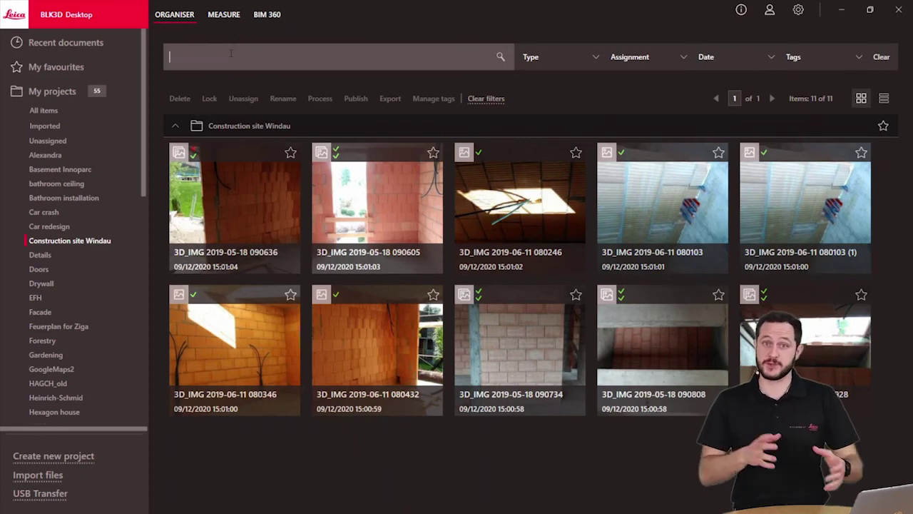